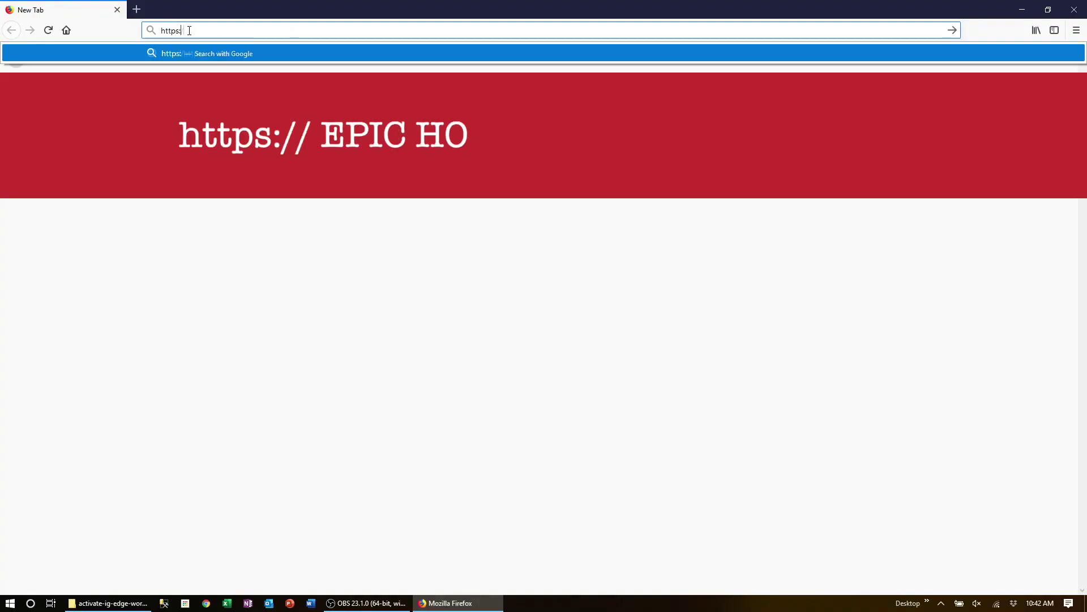
text(epic-dc100)
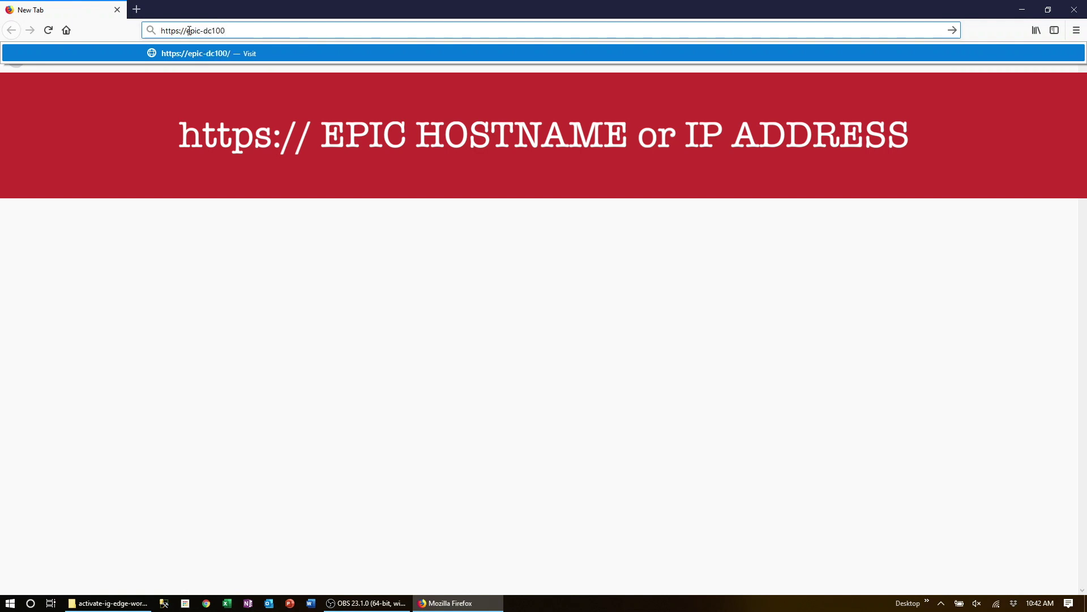
key(Return)
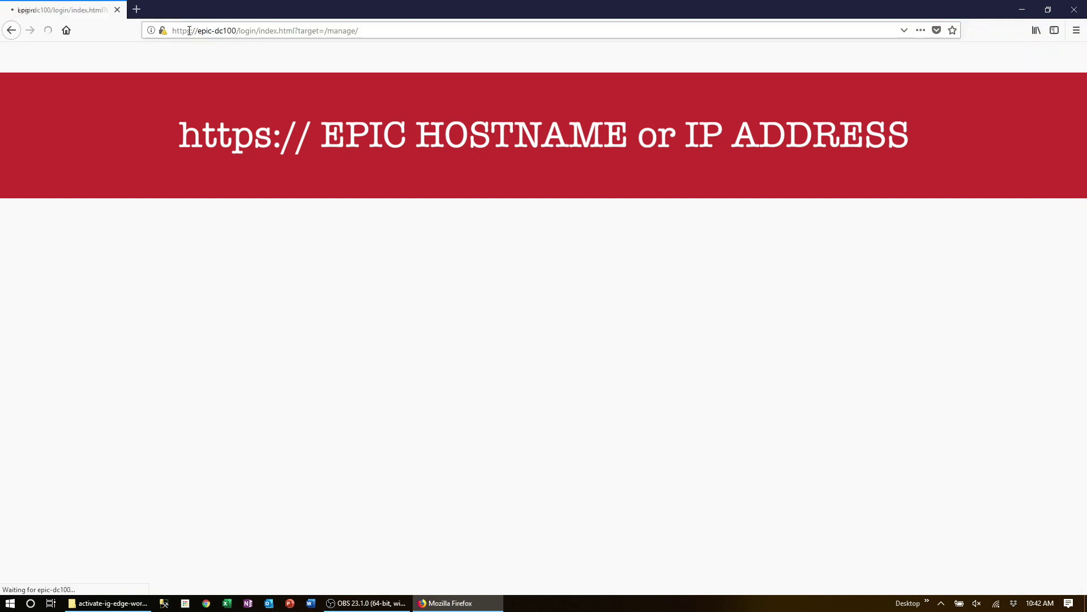
text(dc)
key(Tab)
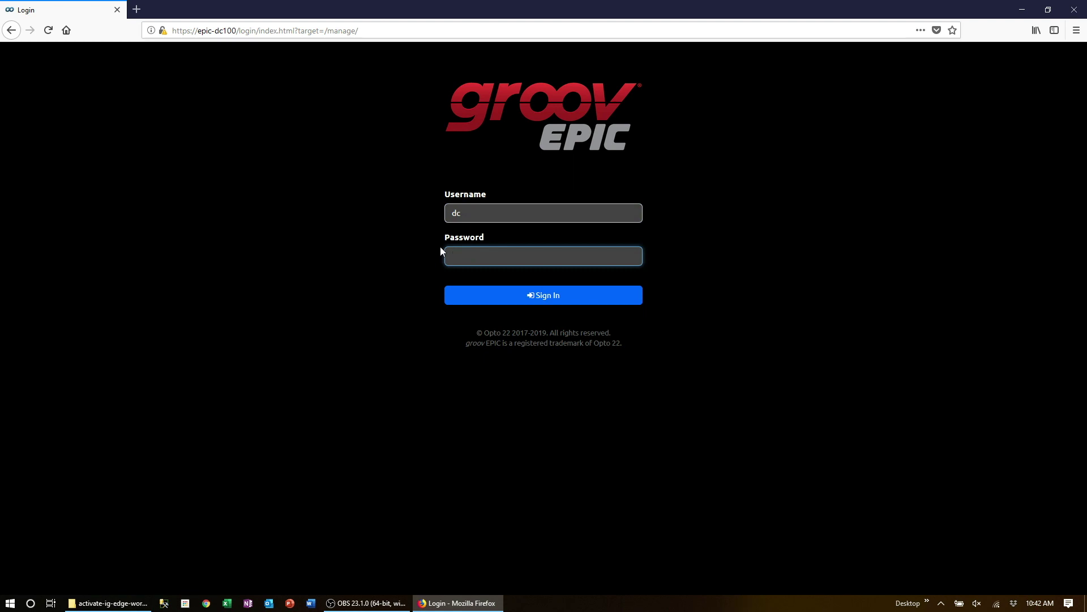
text(••••••)
click(497, 298)
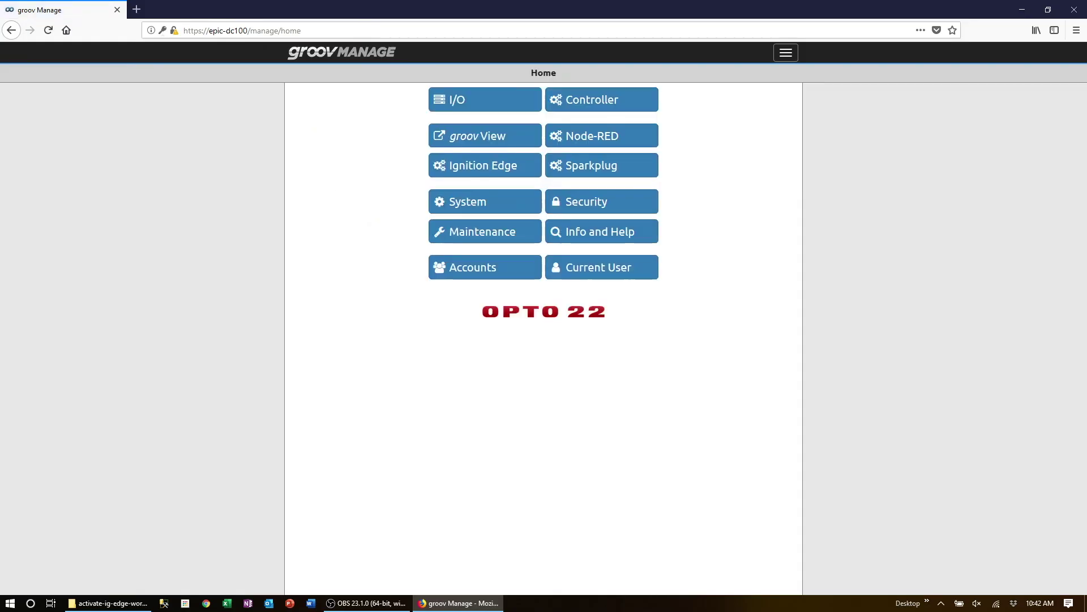
Step: Enable Ignition Edge in groov Manage and save so its status shows Running
click(457, 173)
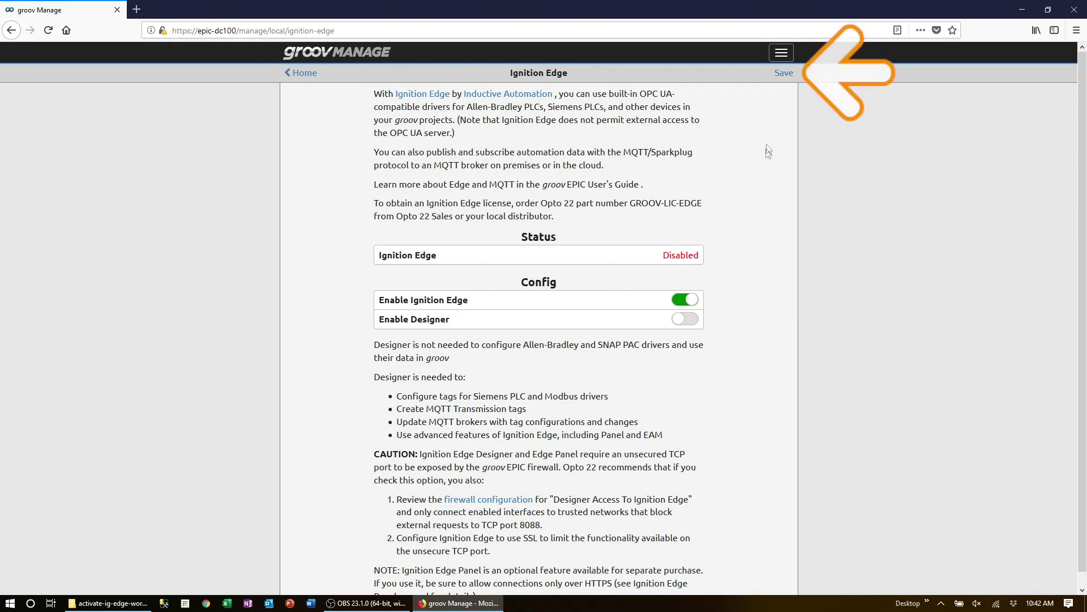
click(782, 78)
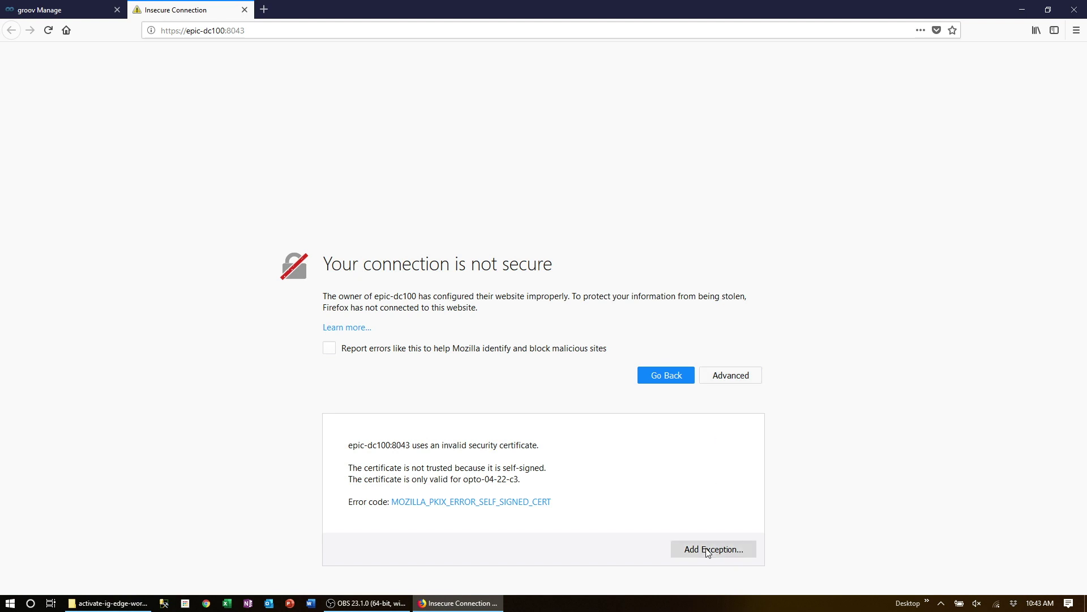
Step: Add and confirm a Firefox security exception for the gateway's self-signed certificate
click(708, 552)
click(630, 399)
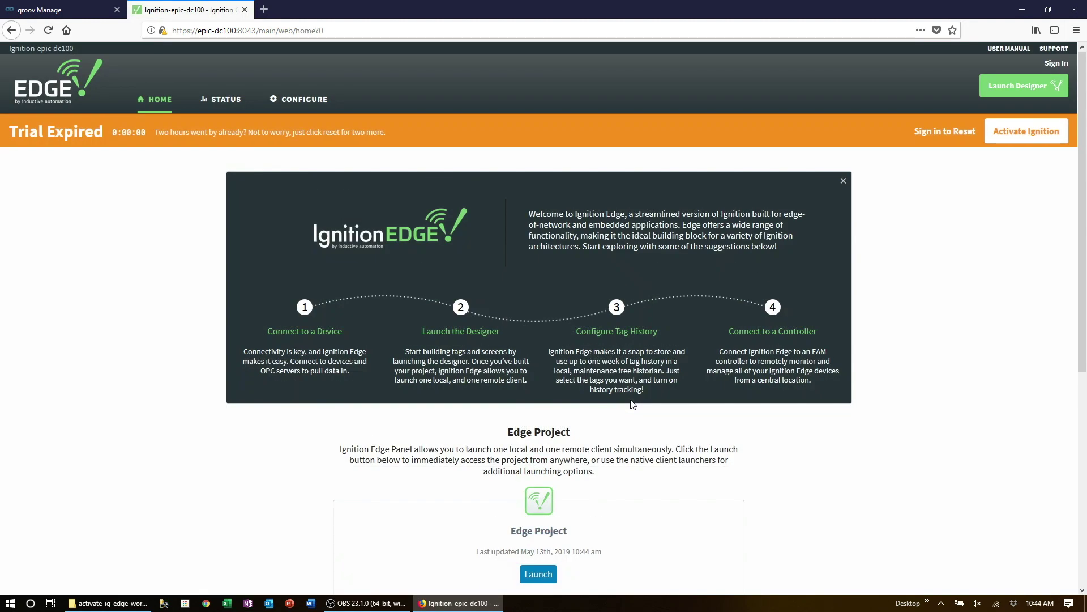
Step: Sign in to the Ignition Edge gateway as admin with the default password
click(1053, 63)
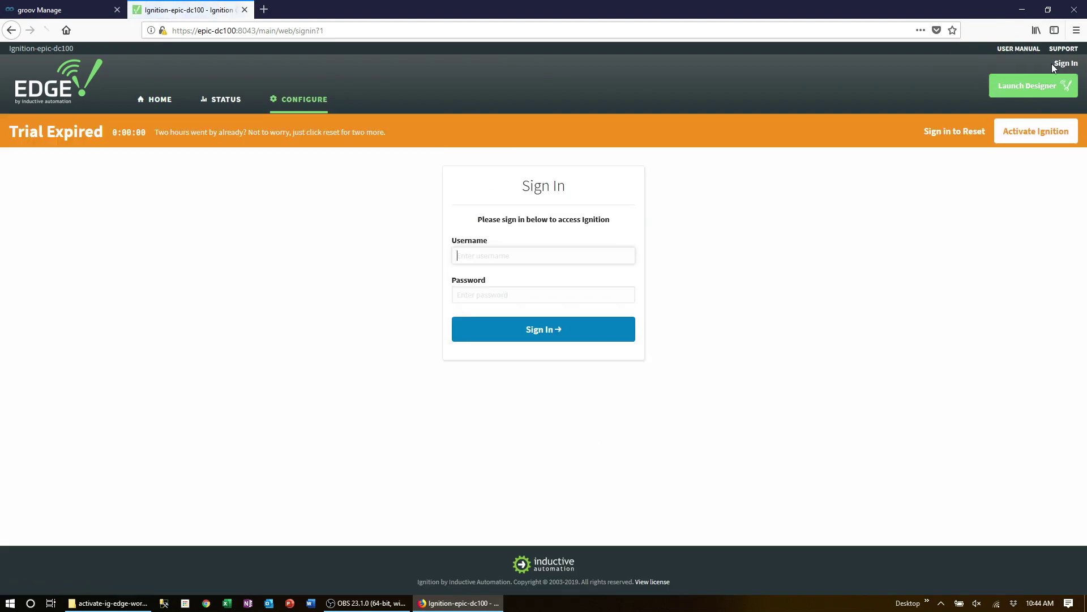
text(admin)
key(Tab)
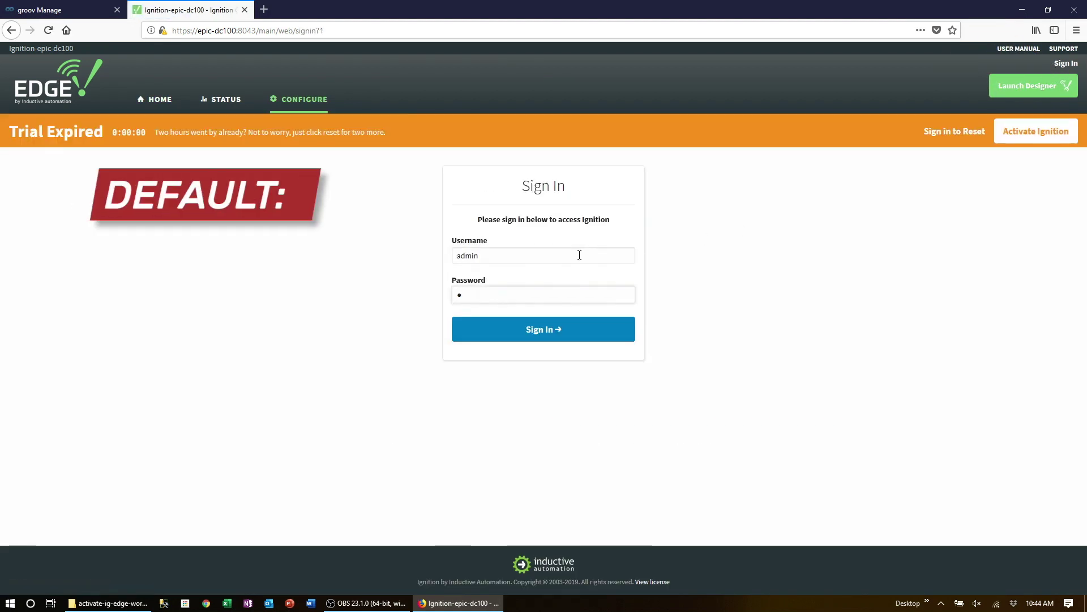
text(password)
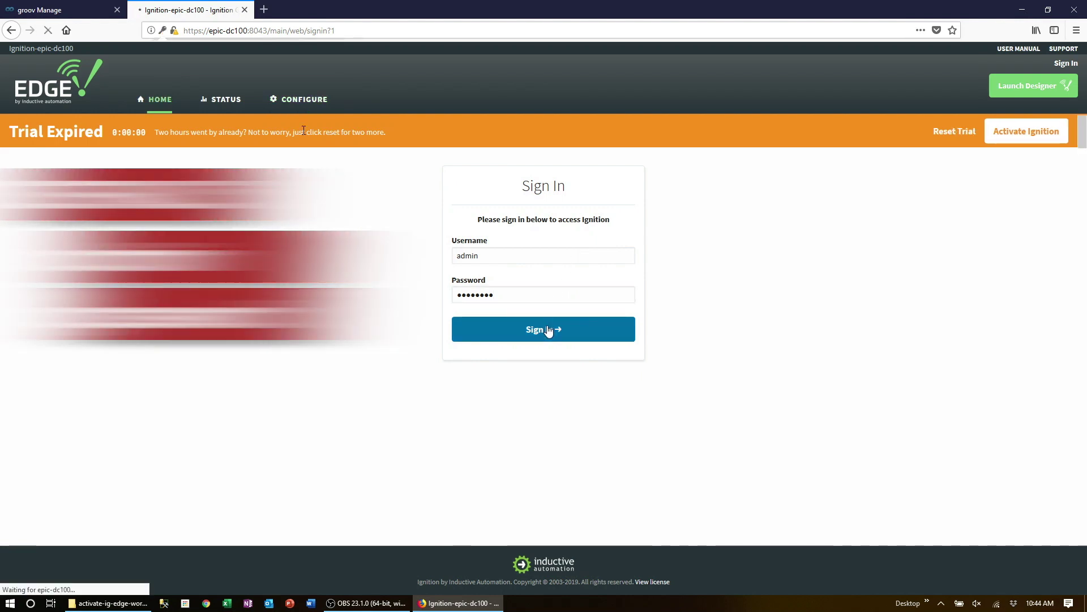
click(548, 330)
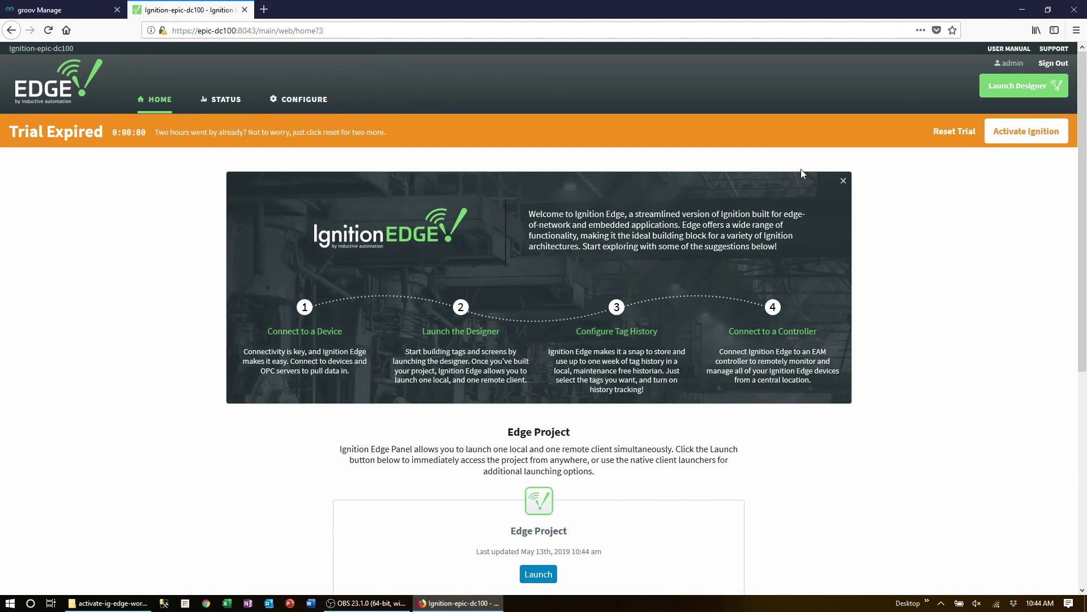
Step: Go to Configure > Users, Roles and edit the admin user
click(308, 106)
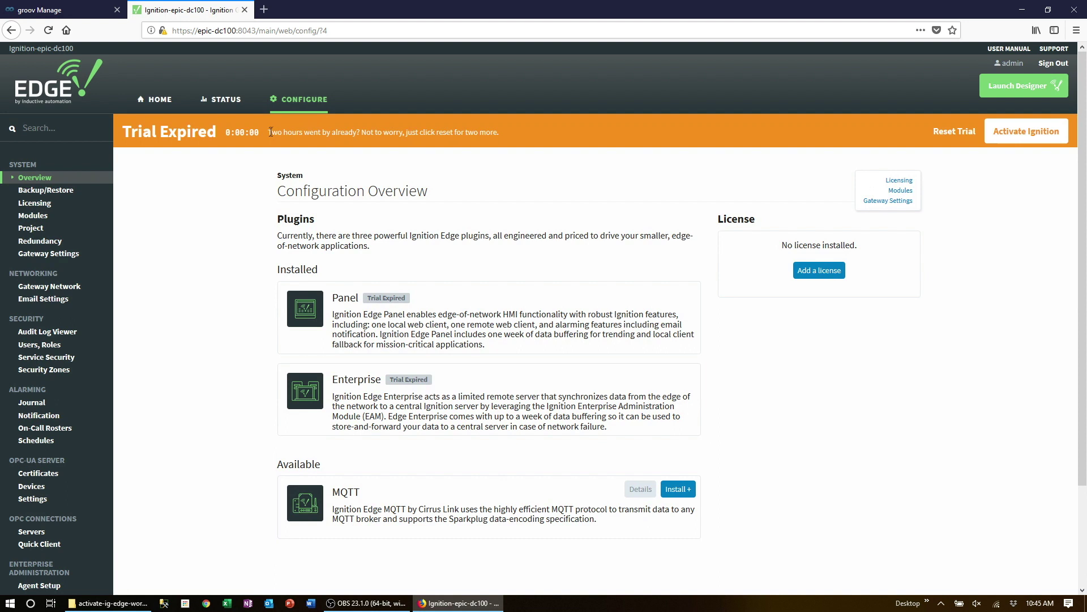
click(49, 347)
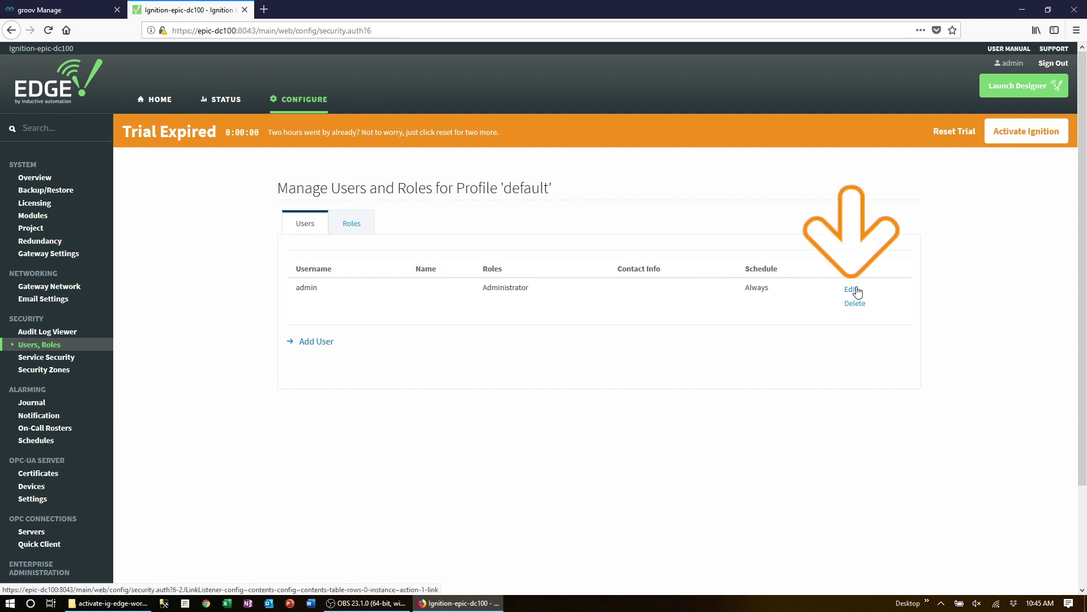
click(856, 289)
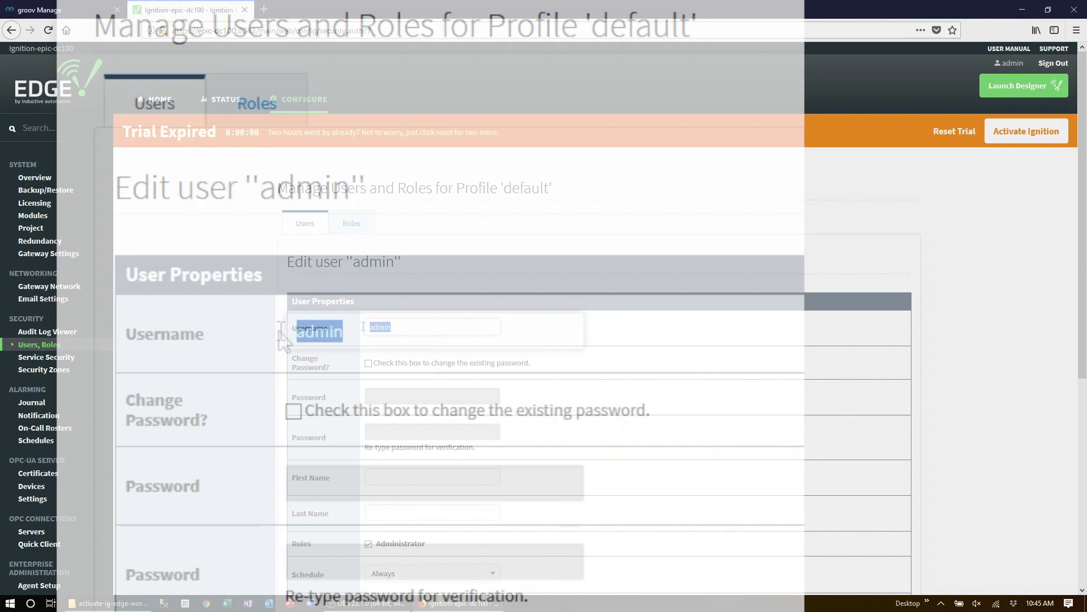
Step: Rename admin to 'opto', enter a new password twice, and save the changes
text(opto)
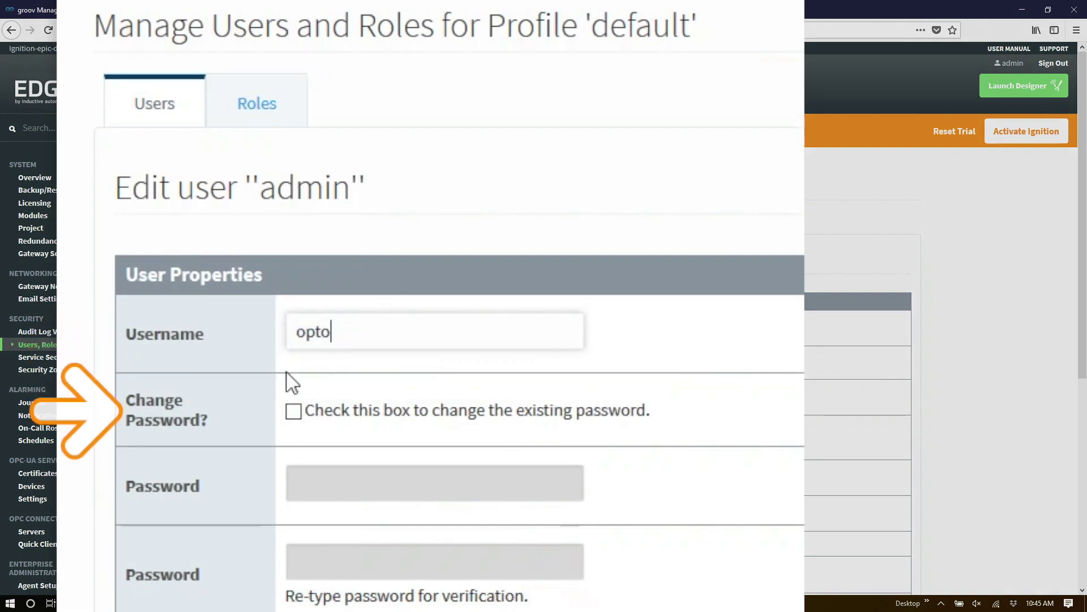
click(294, 410)
click(325, 480)
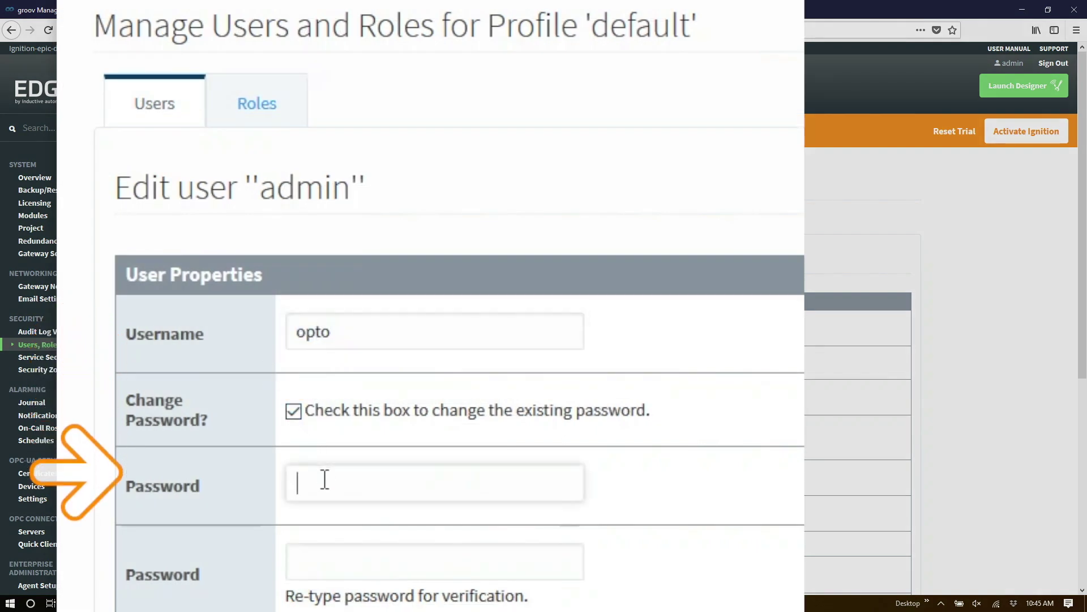
key(Tab)
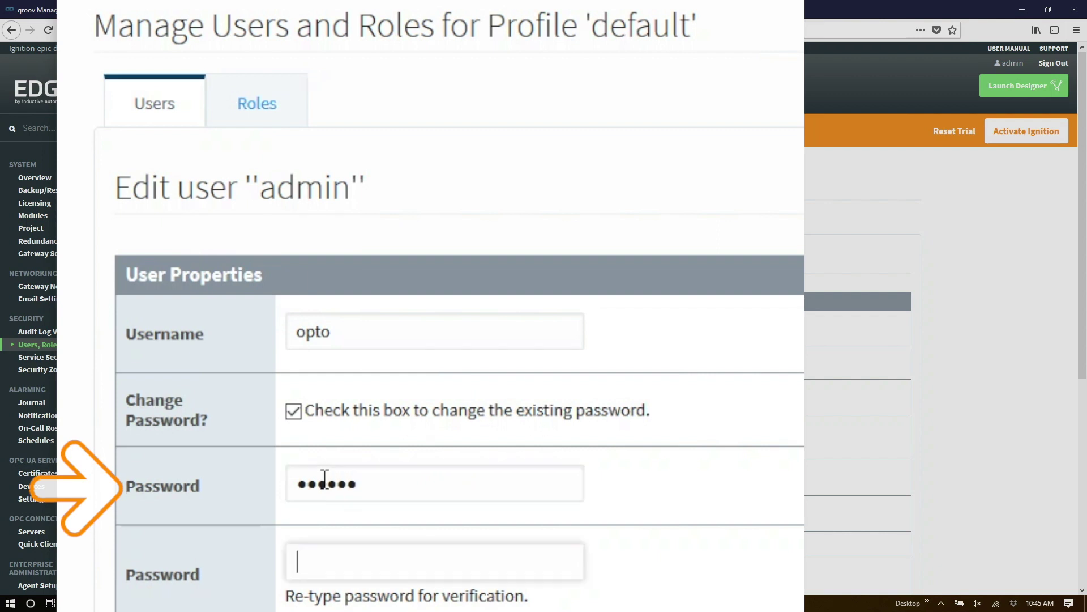
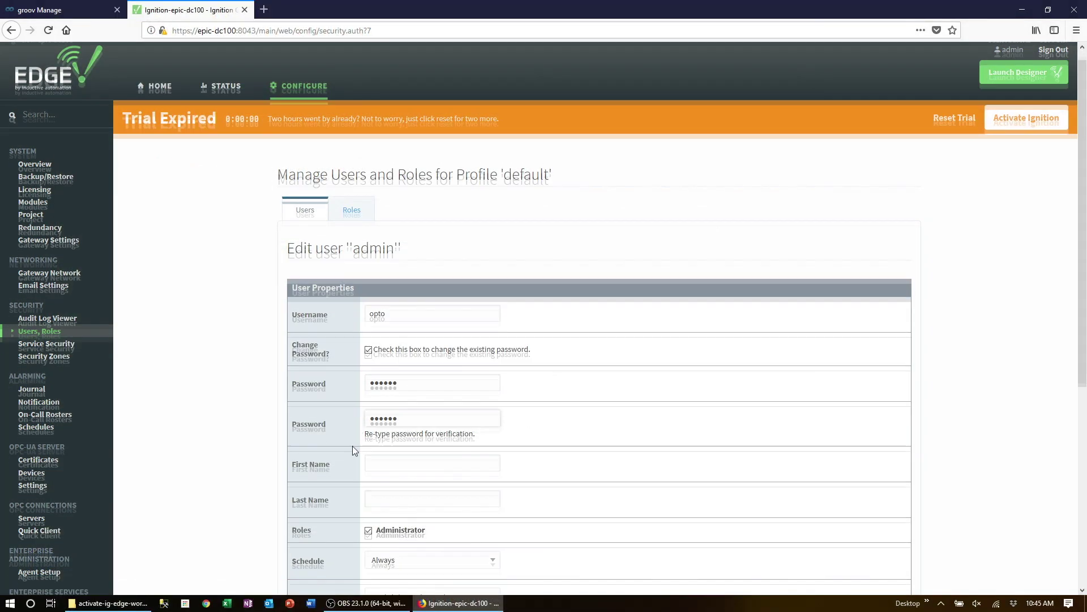
scroll(352, 447, down, 4)
scroll(352, 451, down, 5)
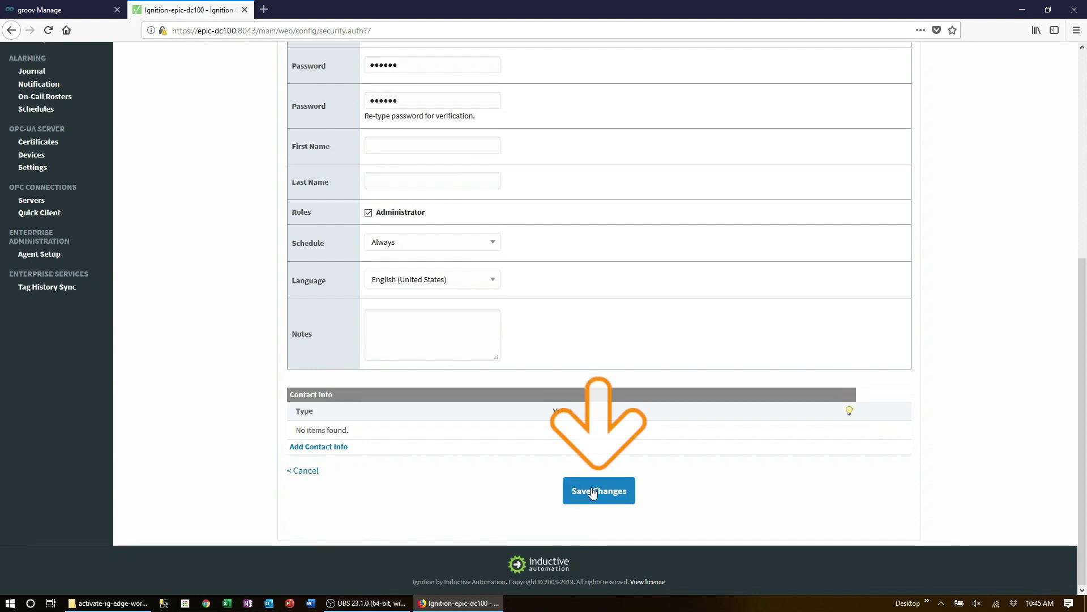
click(593, 492)
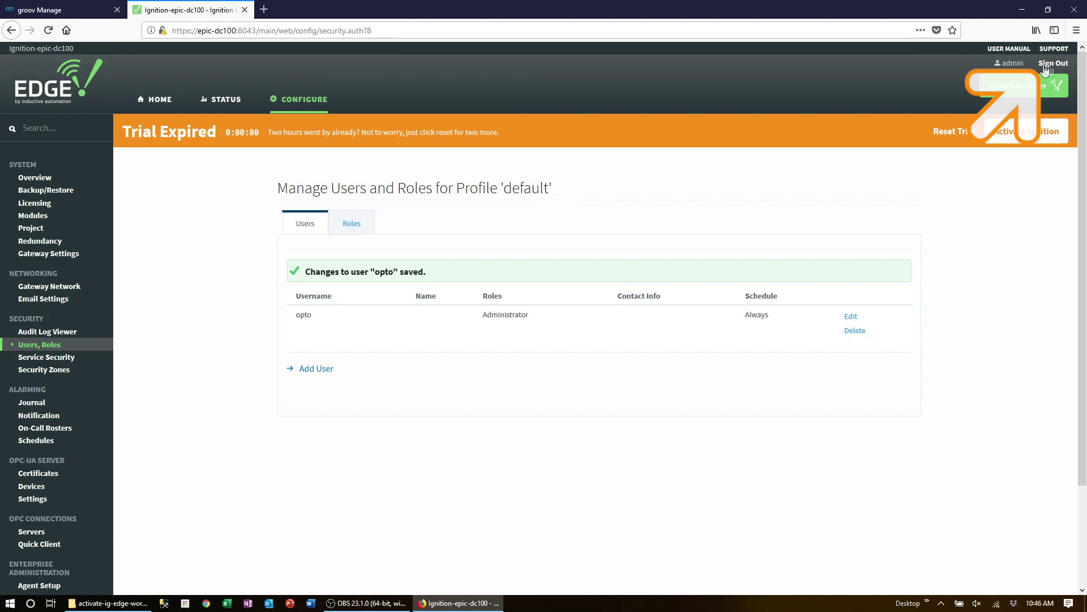
Step: Sign out, then sign back in as 'opto' with the new password
click(1052, 66)
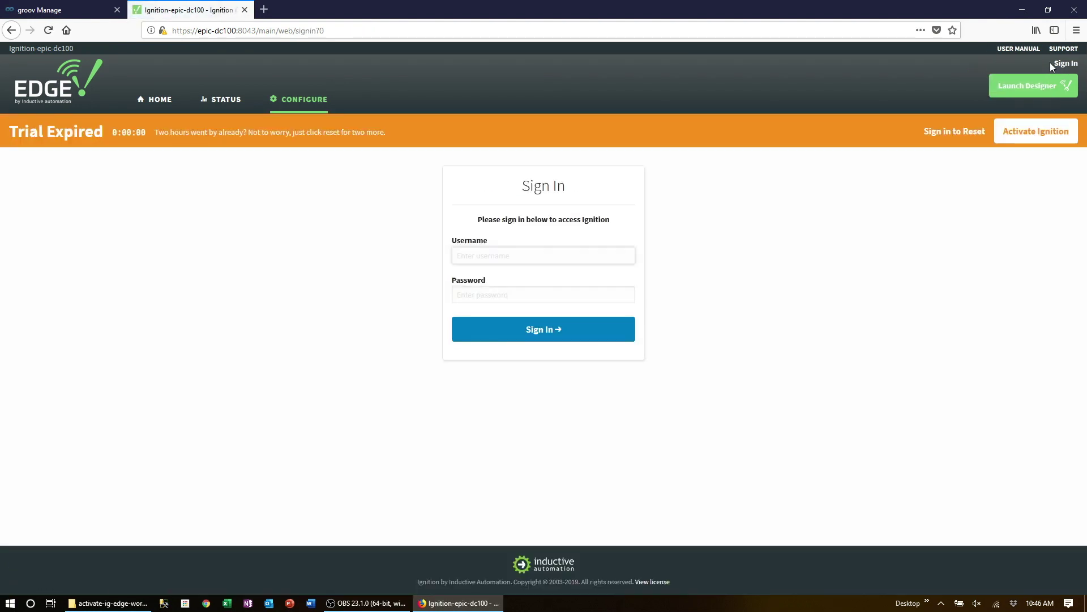
click(570, 254)
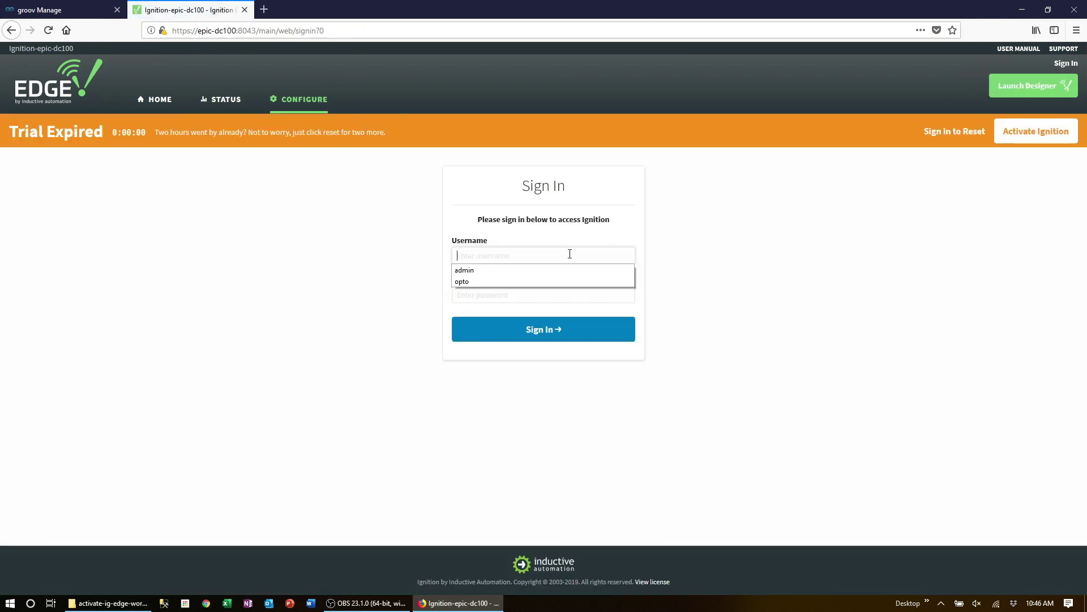
text(opto)
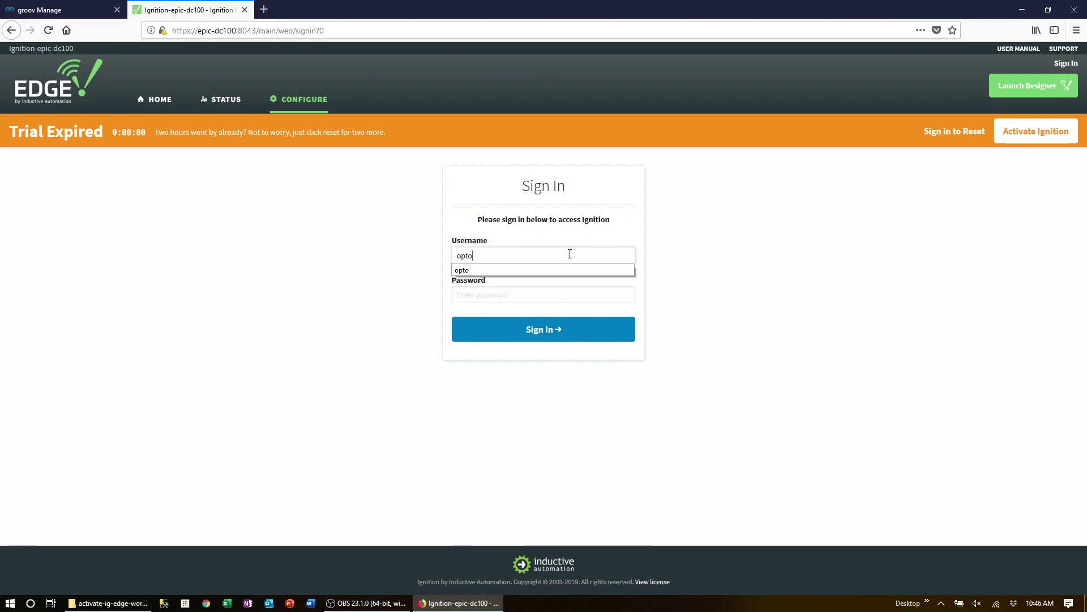
key(Tab)
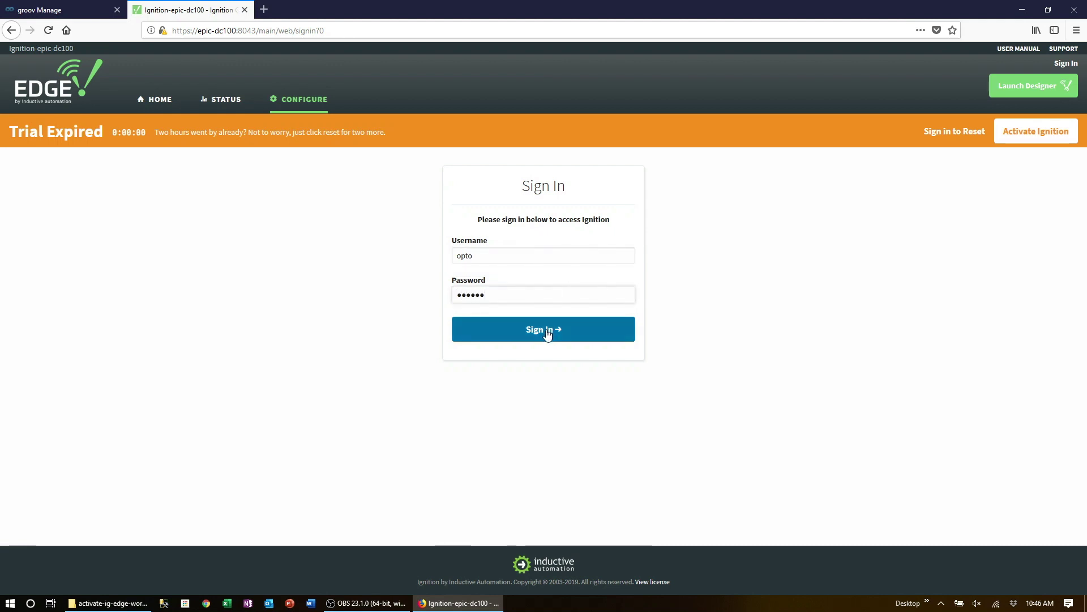
click(548, 330)
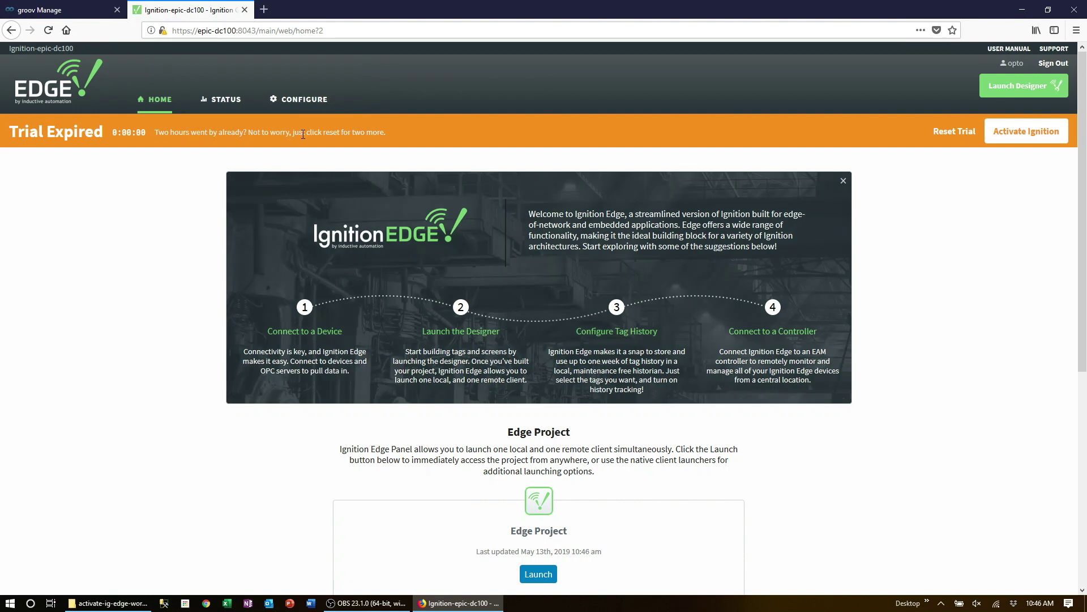
Step: Activate the Ignition license online by entering the 6-digit license key
click(1003, 135)
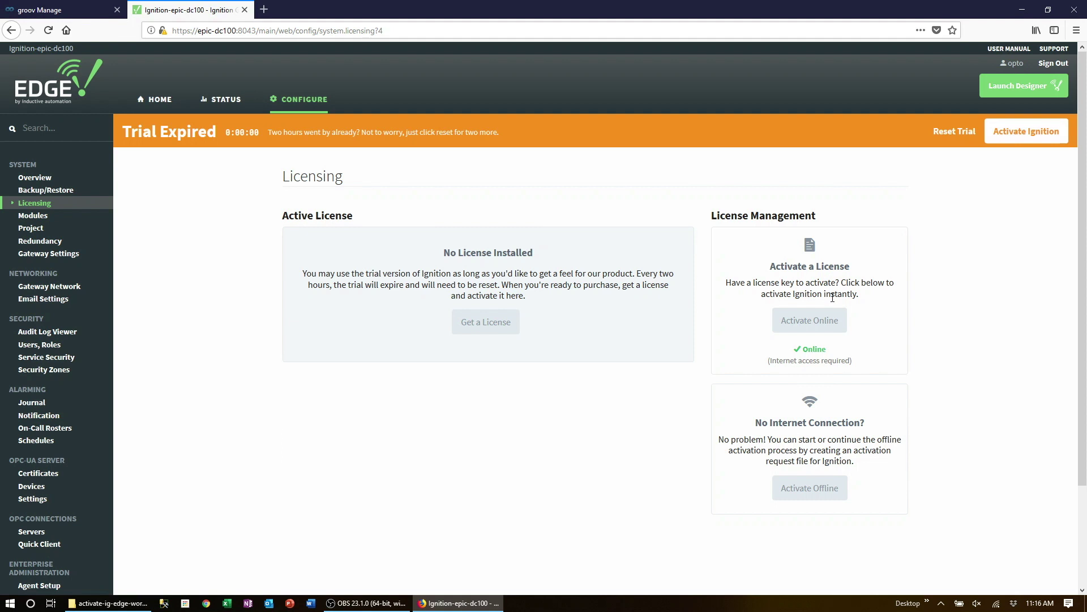
click(816, 323)
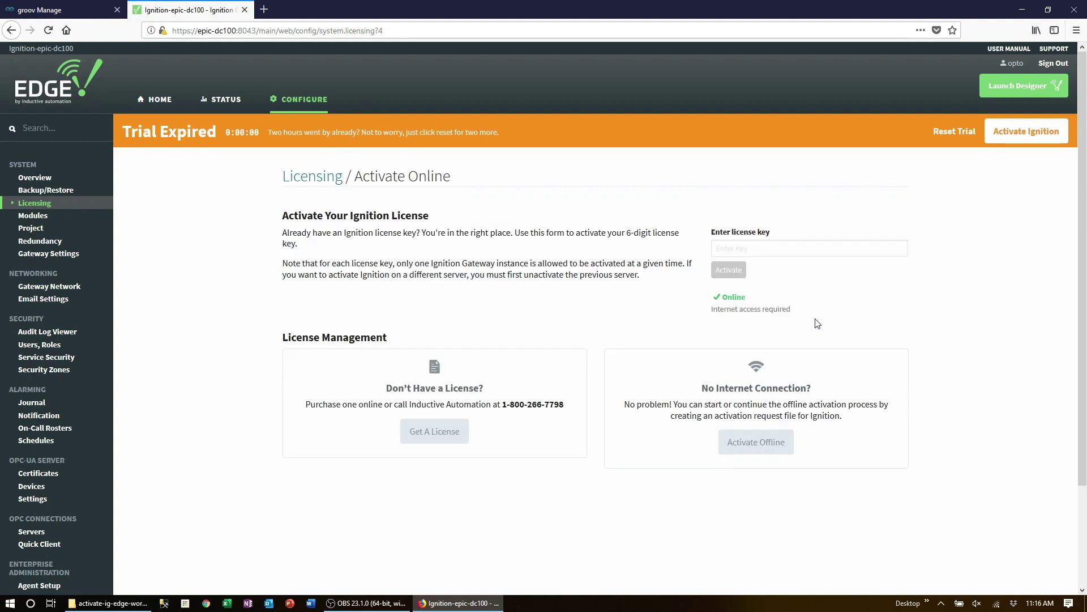
click(782, 250)
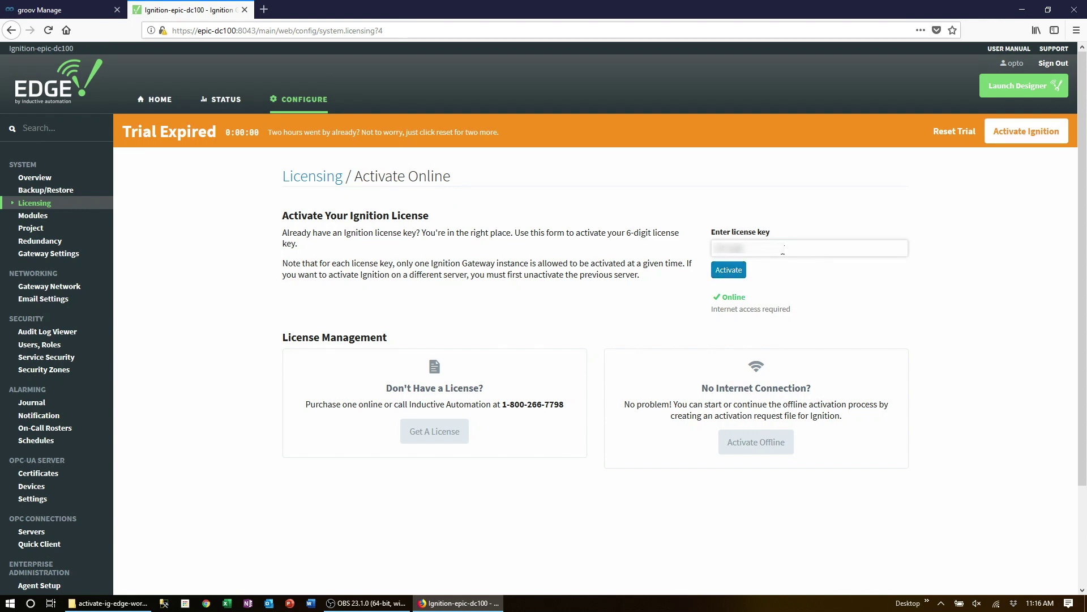
click(742, 271)
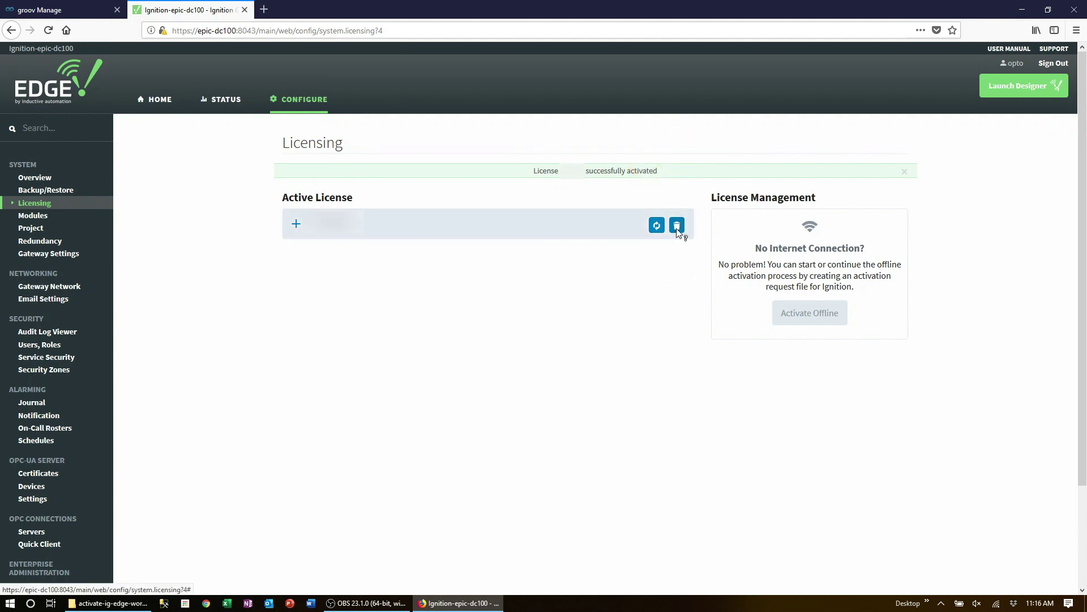
Step: Delete the active license via its trash icon and confirm unactivation
click(677, 227)
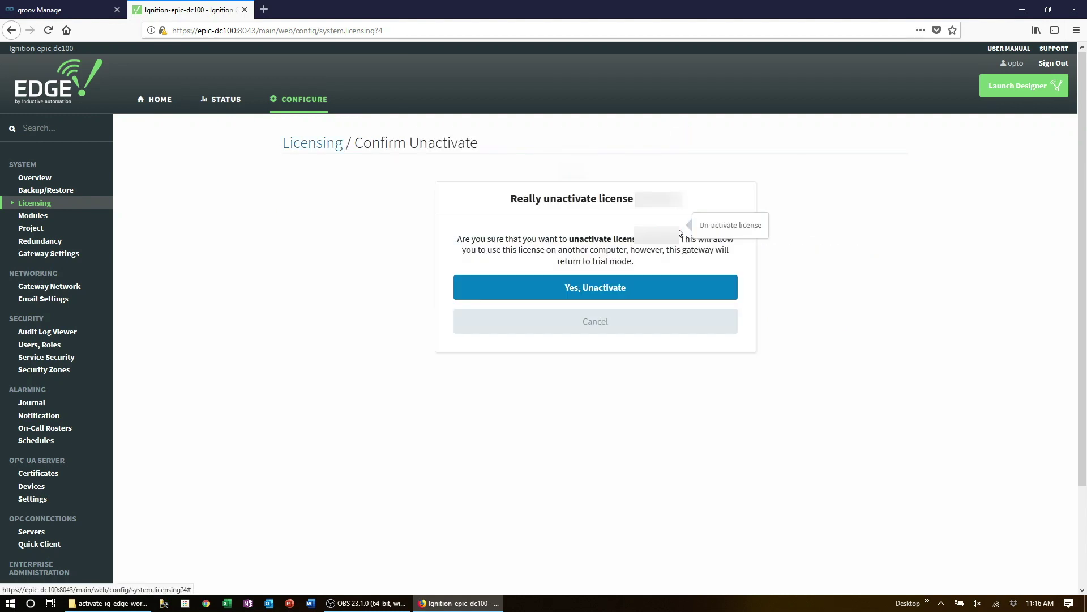
click(601, 290)
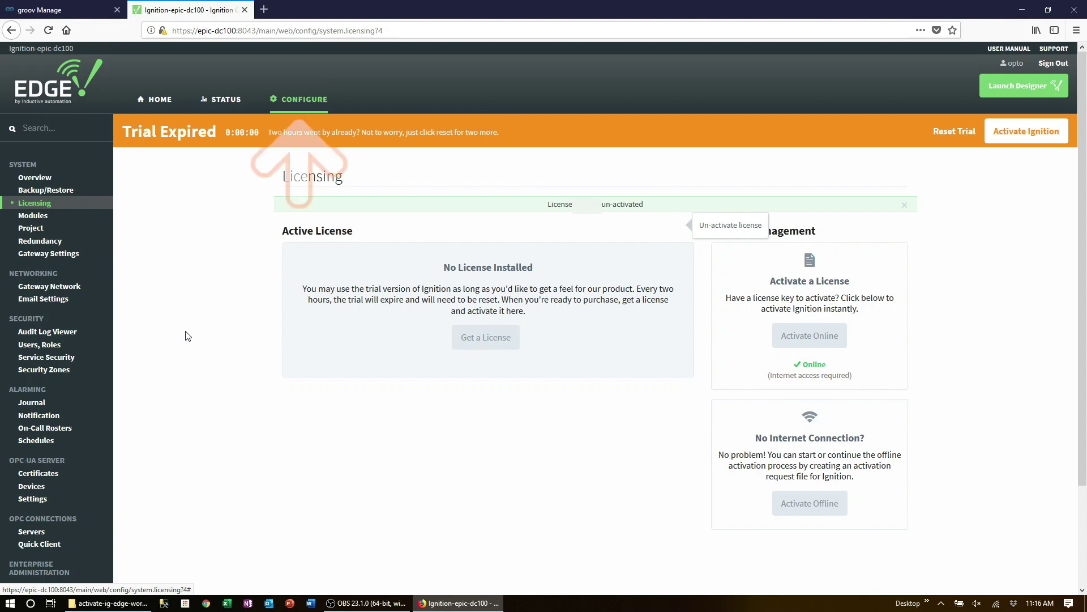
Step: In Configure > Modules, choose install for the quarantined MQTT Transmission module
click(293, 104)
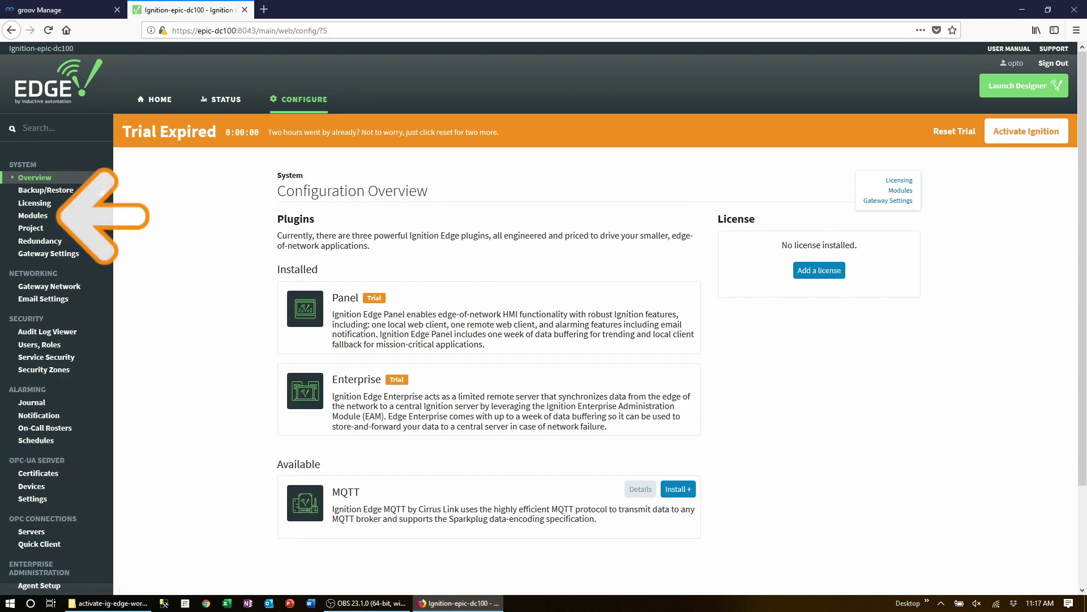
click(34, 216)
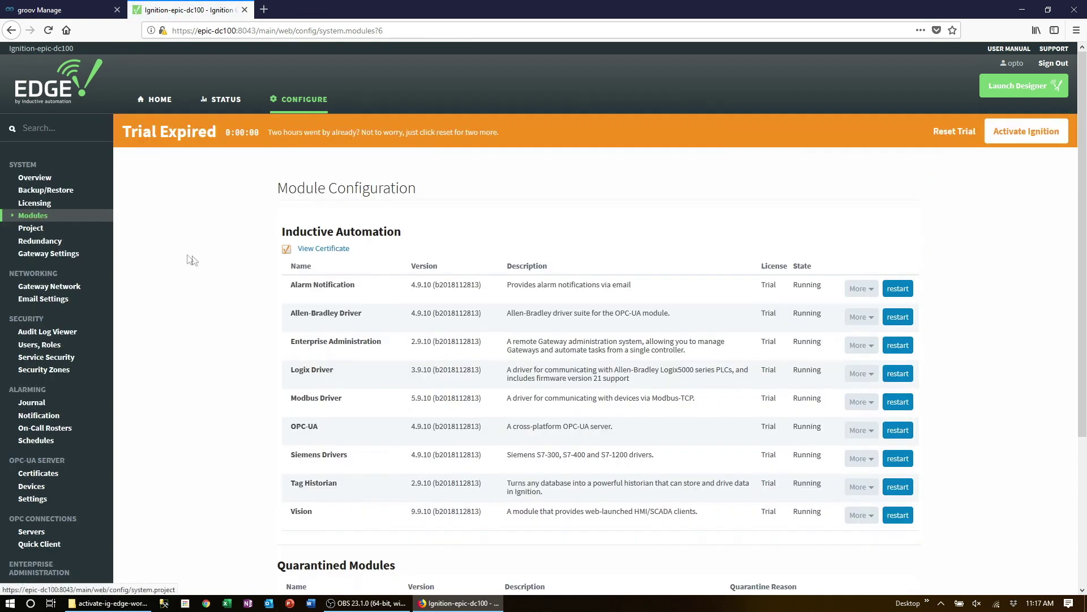
scroll(229, 279, down, 3)
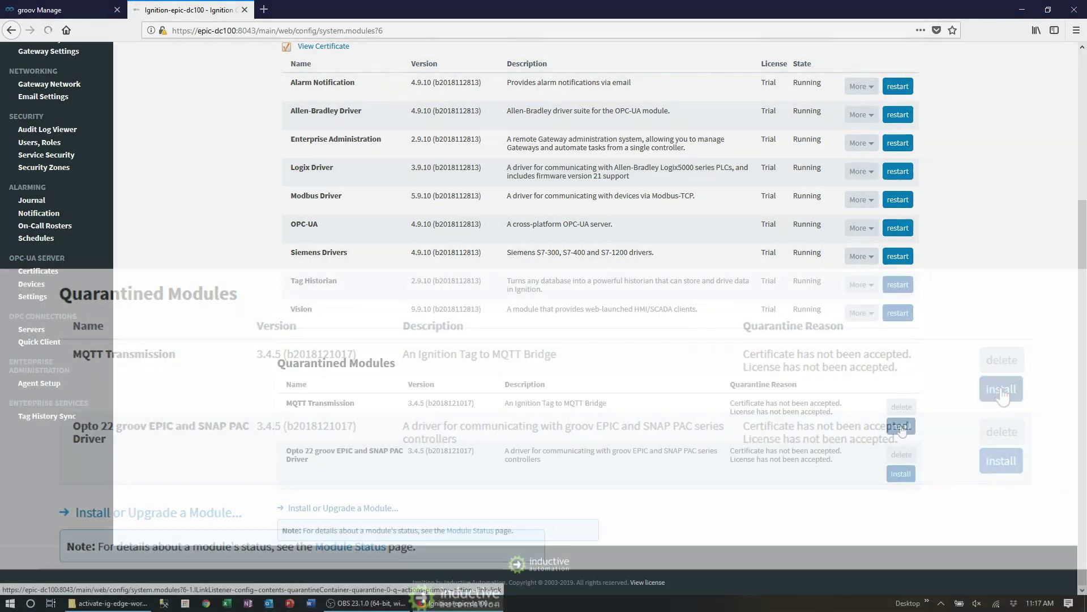
click(902, 426)
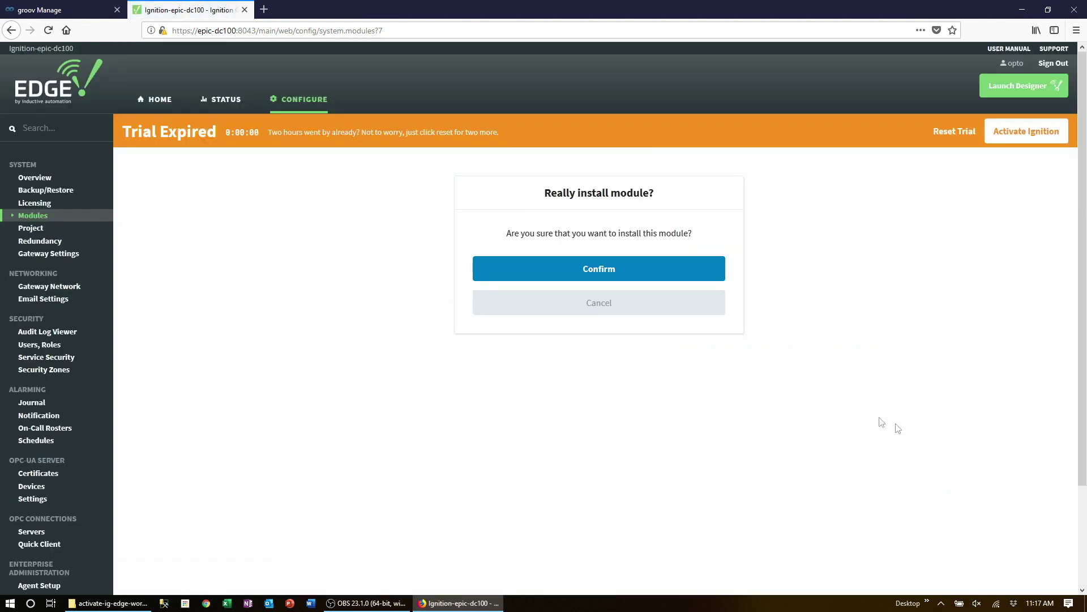
Step: Confirm the MQTT Transmission install, accept its license, and trust its certificate
click(598, 272)
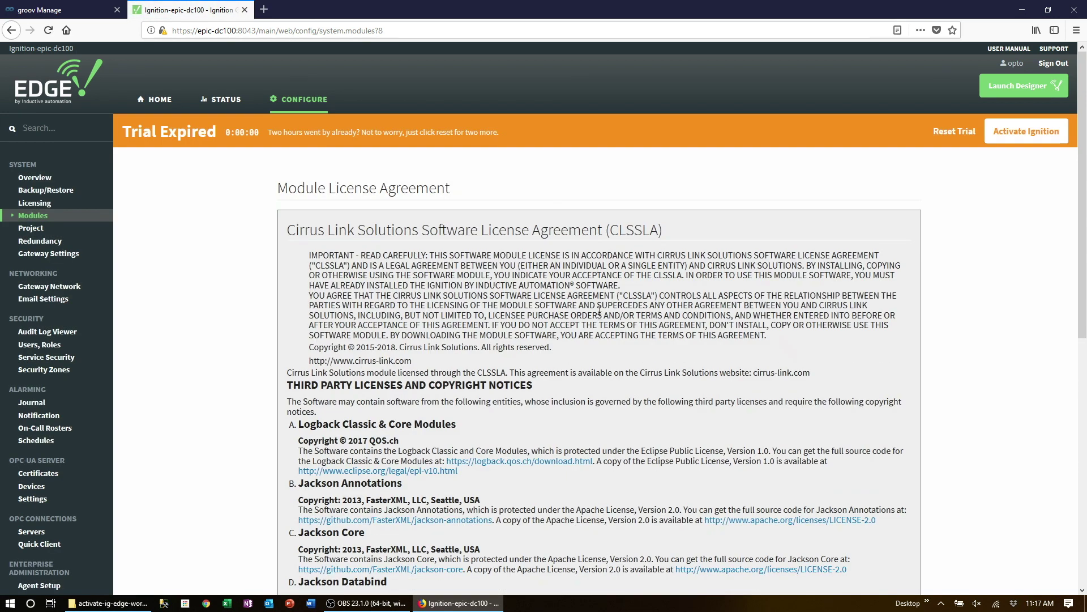
scroll(599, 311, down, 7)
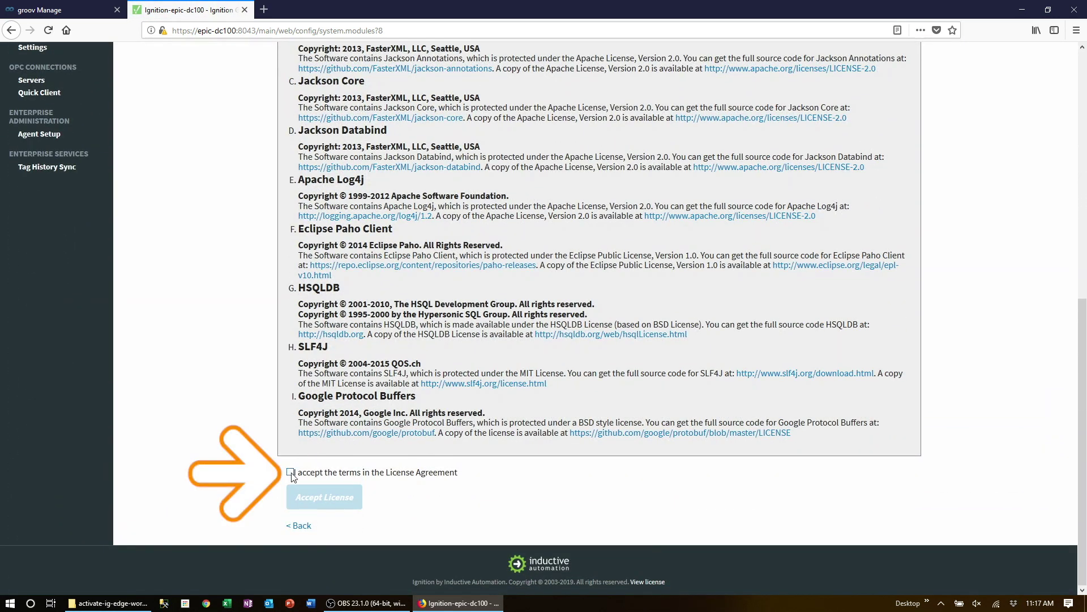
click(292, 473)
click(307, 499)
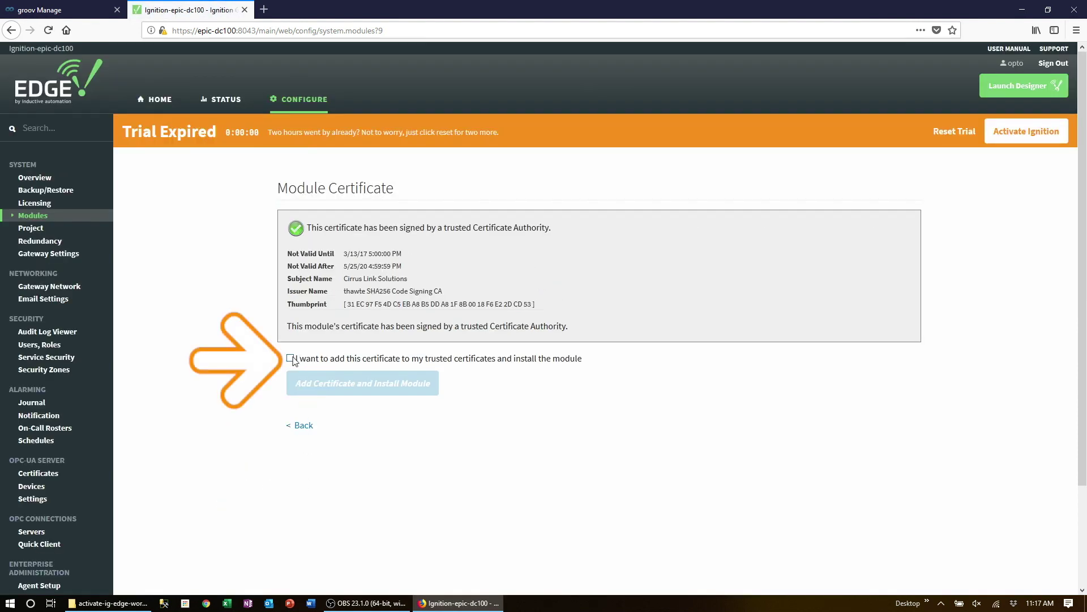
click(290, 358)
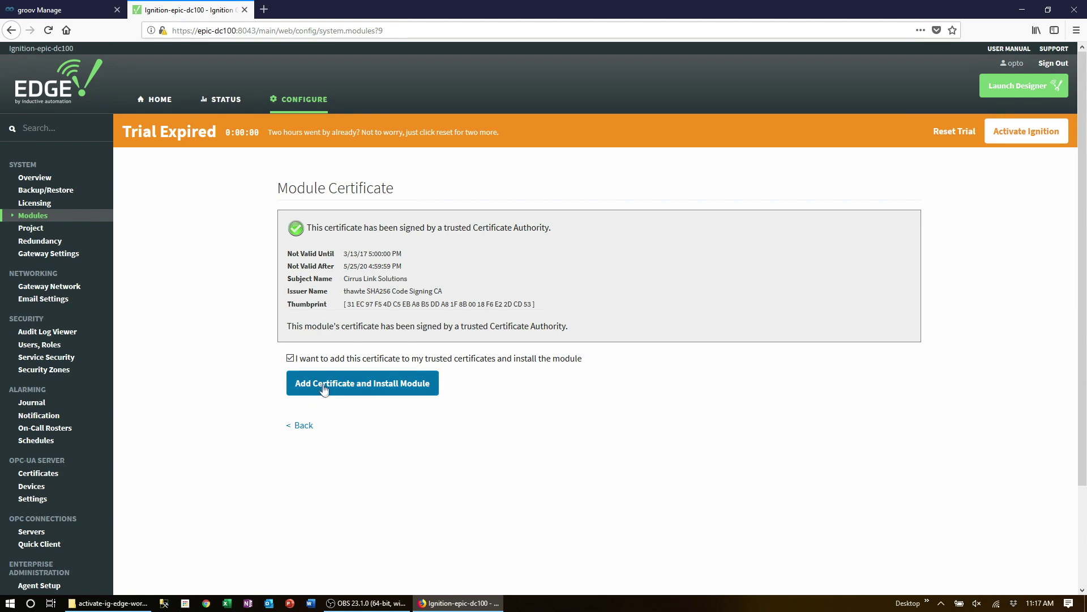
click(324, 384)
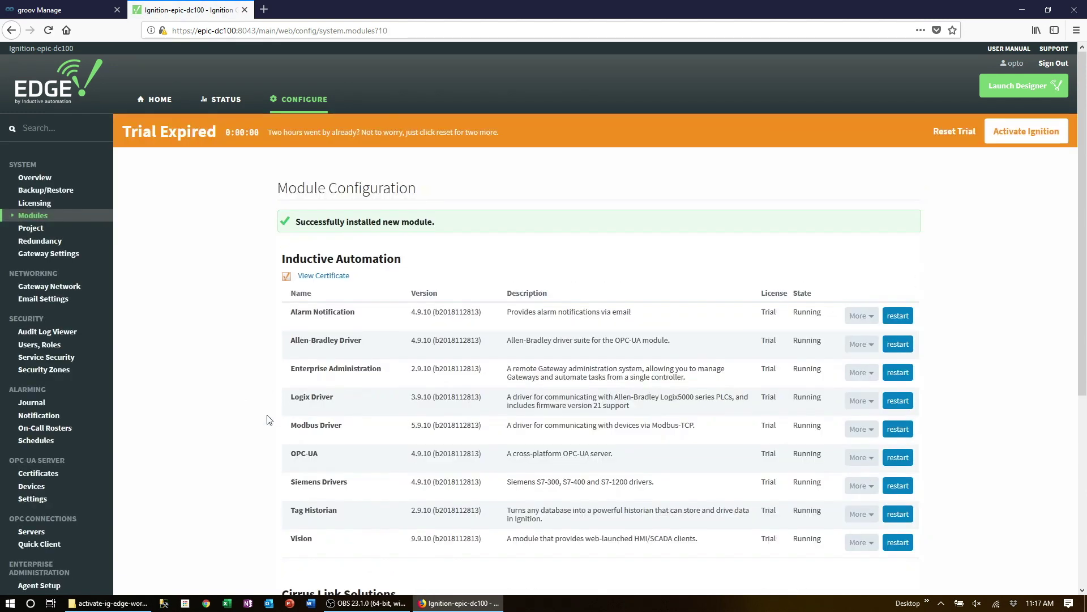
scroll(269, 419, down, 5)
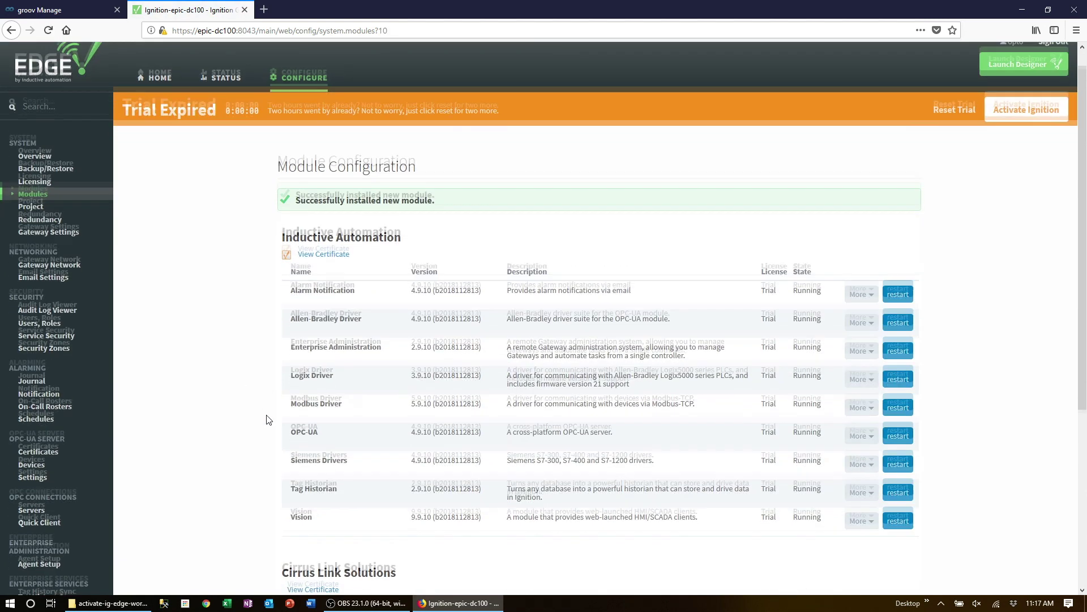